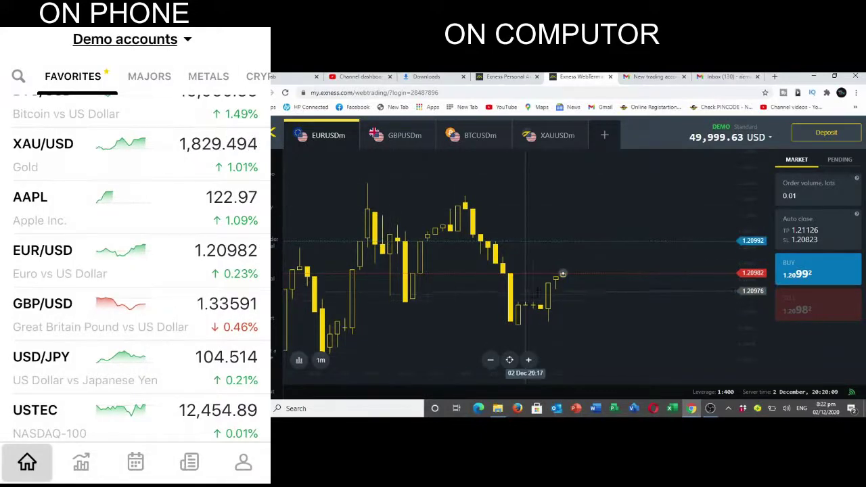
Switch the phone app from Demo to Real accounts, showing MT5 Standard with 0 USD free margin.
scroll(135, 270, "up", 3)
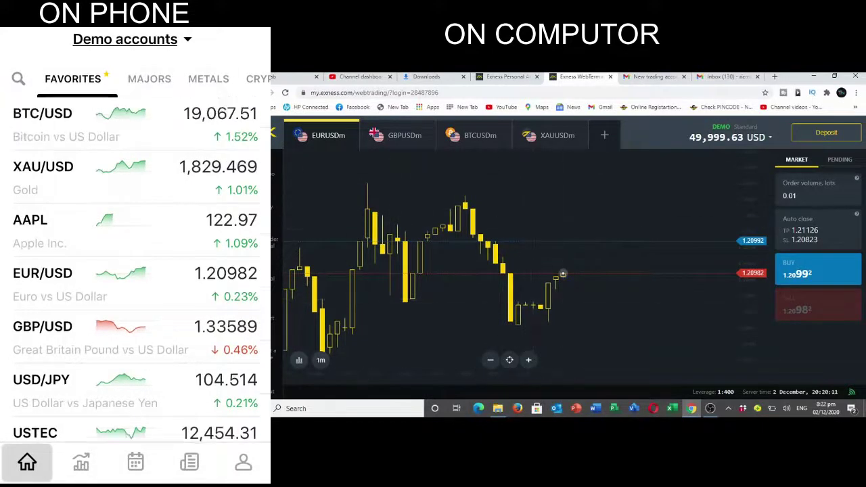
left_click(125, 38)
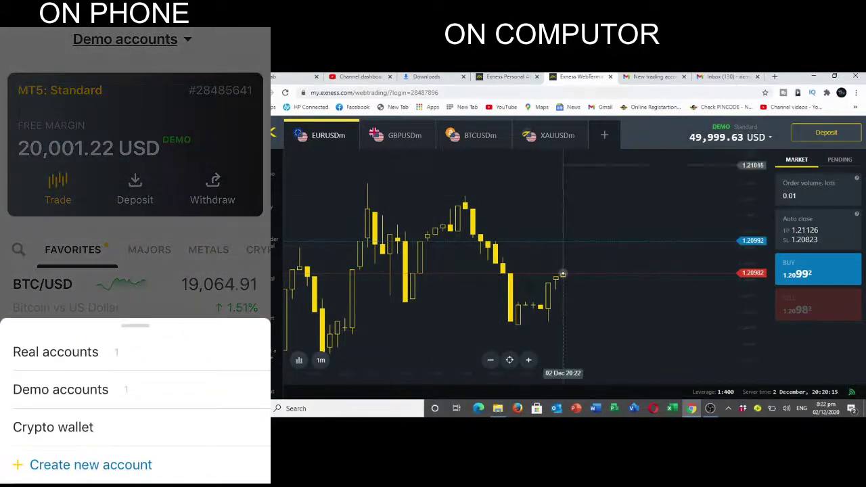
left_click(55, 351)
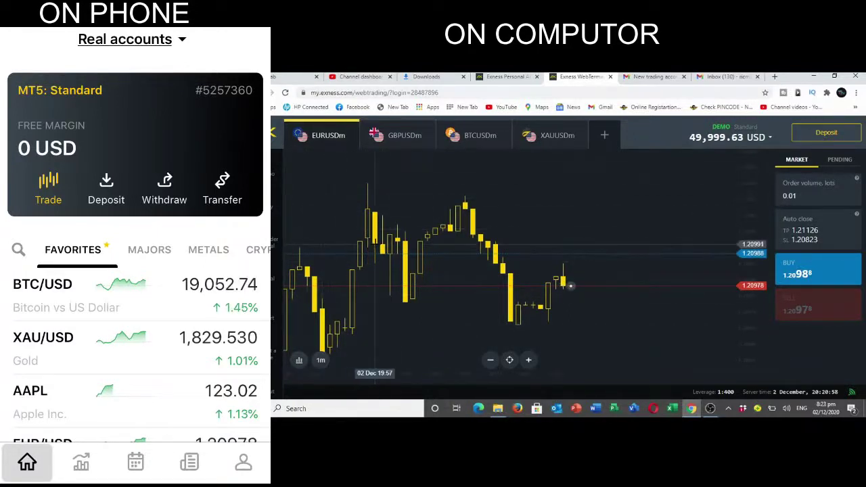
scroll(136, 257, "down", 1)
Scroll the phone home list and bring up the Real, Demo and Crypto wallet account choices.
scroll(135, 257, "up", 1)
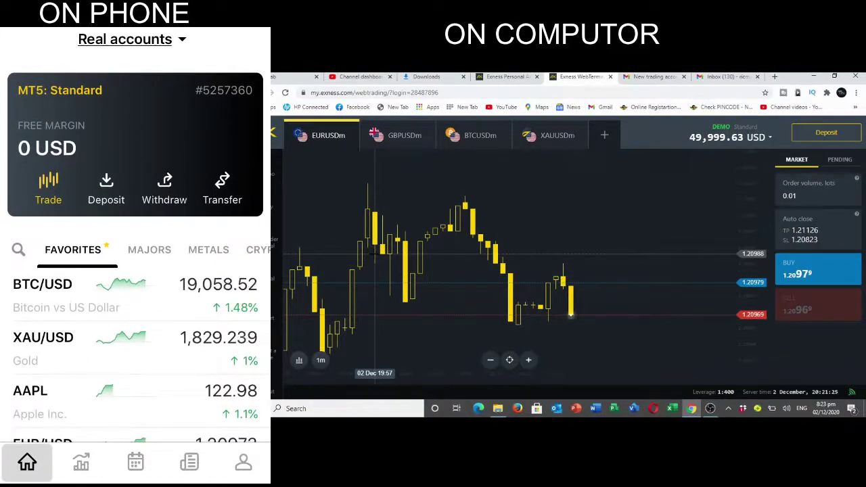
scroll(135, 304, "down", 3)
scroll(136, 270, "up", 5)
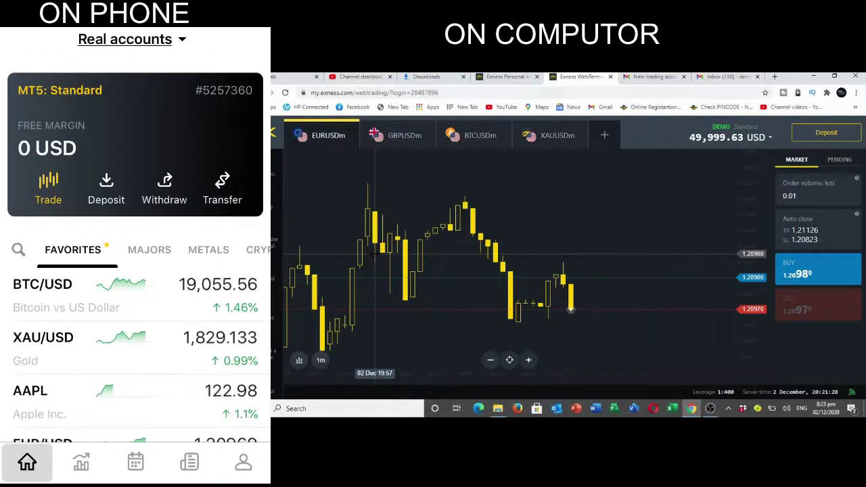
left_click(125, 38)
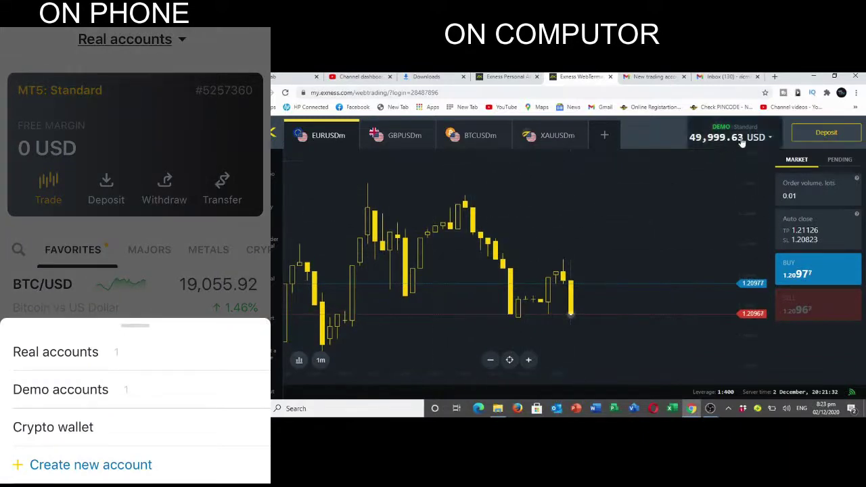
Return the phone to the demo account (20,001.22 USD) and check the web account's balance details.
left_click(60, 389)
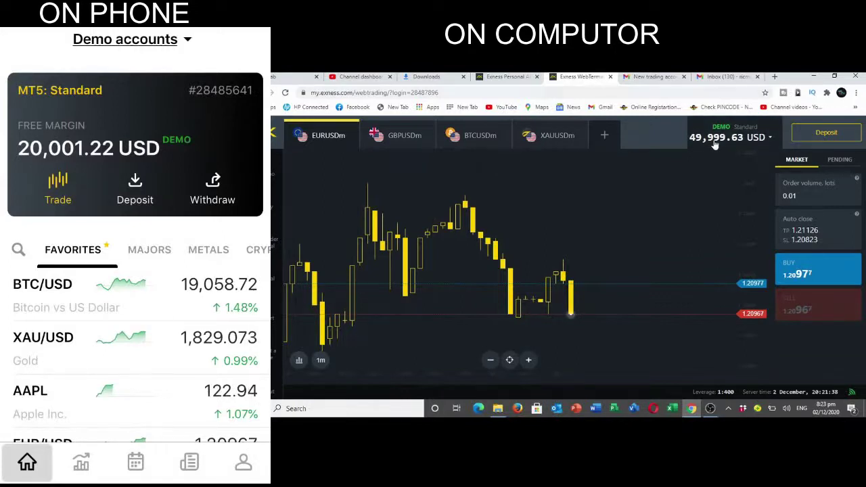
left_click(762, 139)
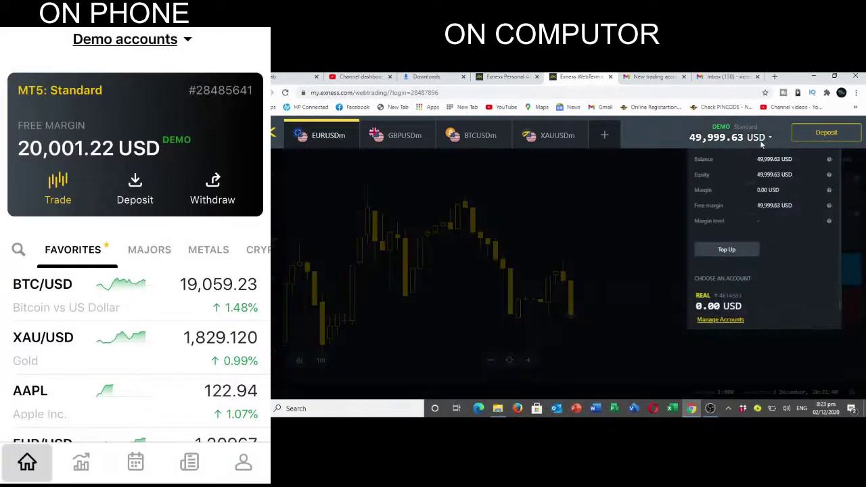
left_click(661, 216)
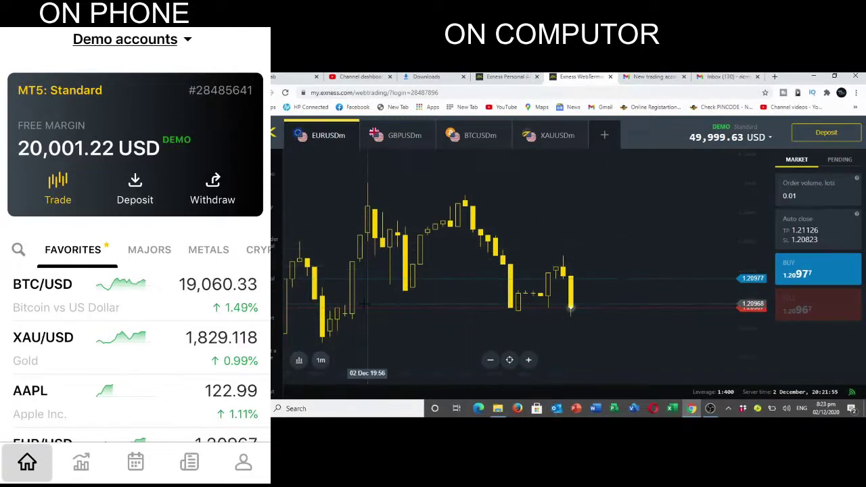
scroll(135, 271, "down", 3)
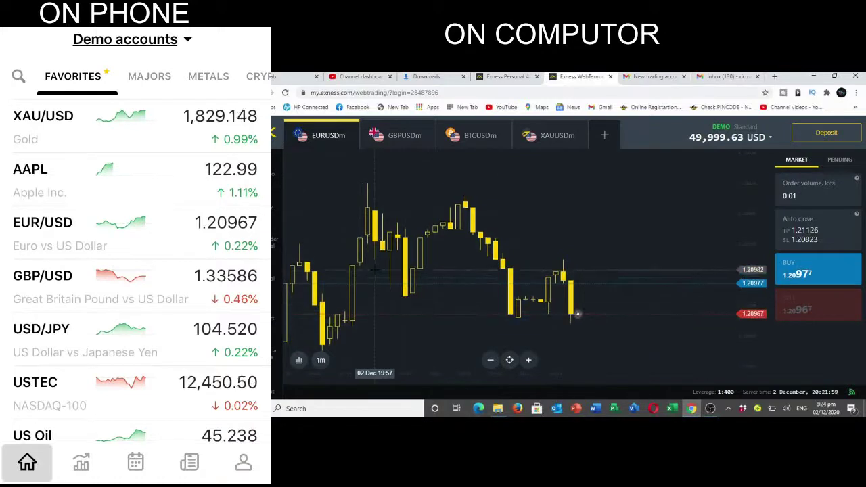
Scroll the phone Favorites list and bring up the EUR/USD trading screen.
scroll(135, 270, "up", 3)
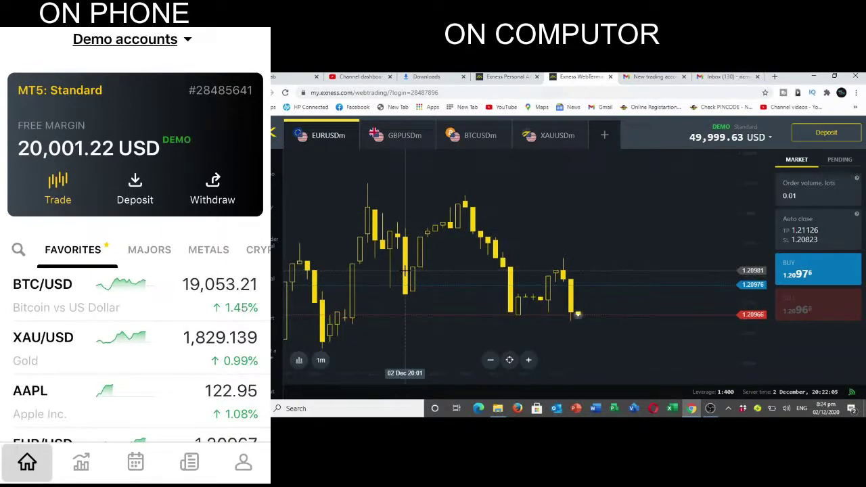
scroll(135, 291, "down", 4)
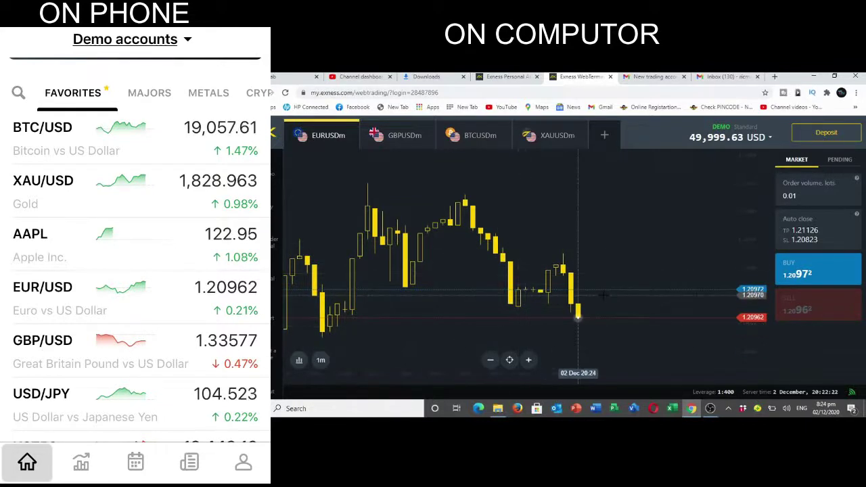
left_click(136, 298)
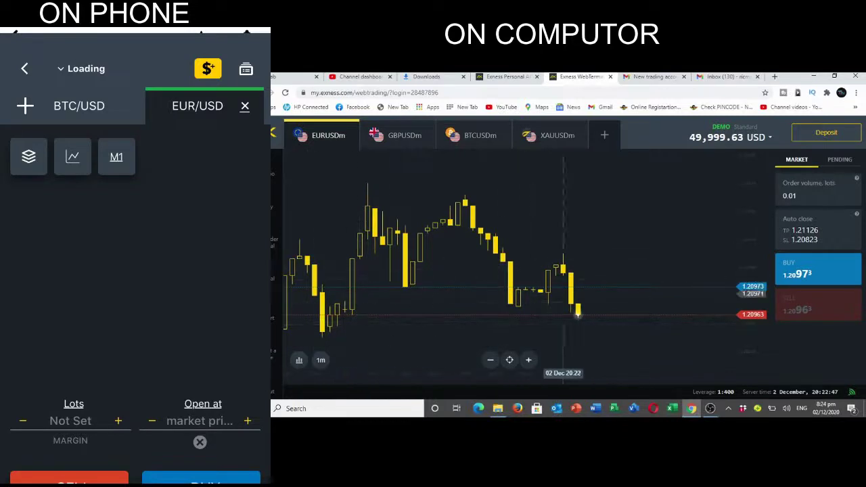
Show EUR/USD as an area chart on the web and a line chart on the phone.
left_click(300, 361)
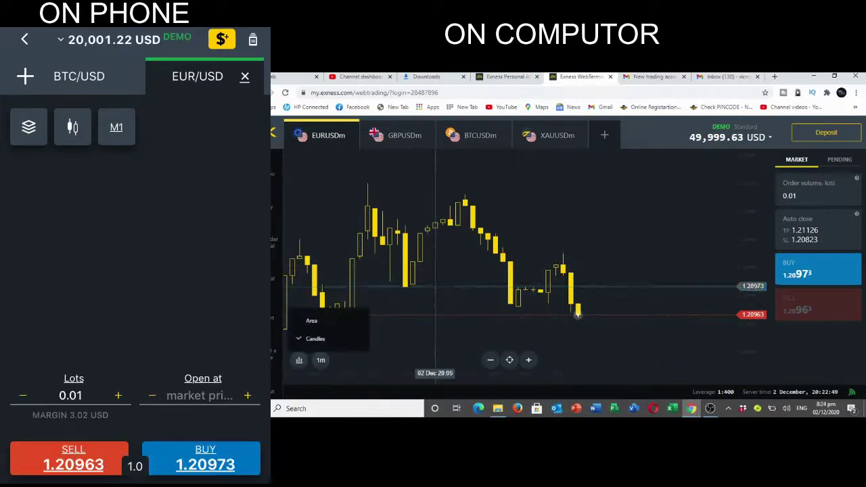
left_click(323, 324)
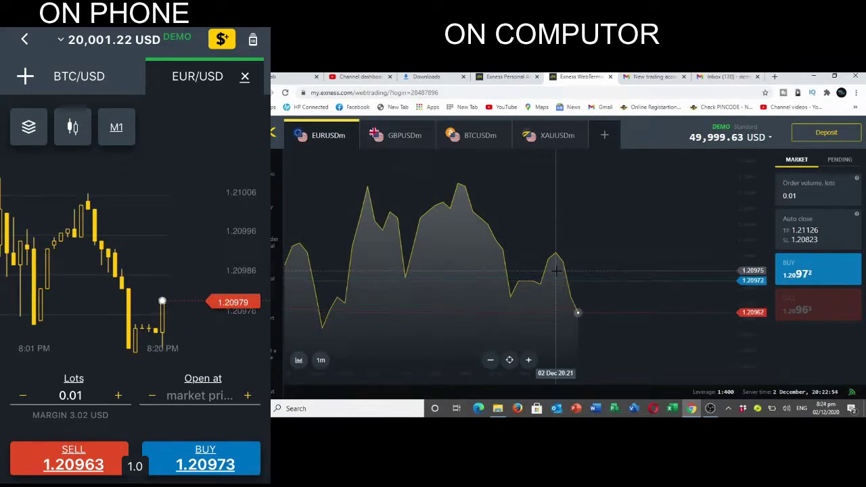
left_click(73, 126)
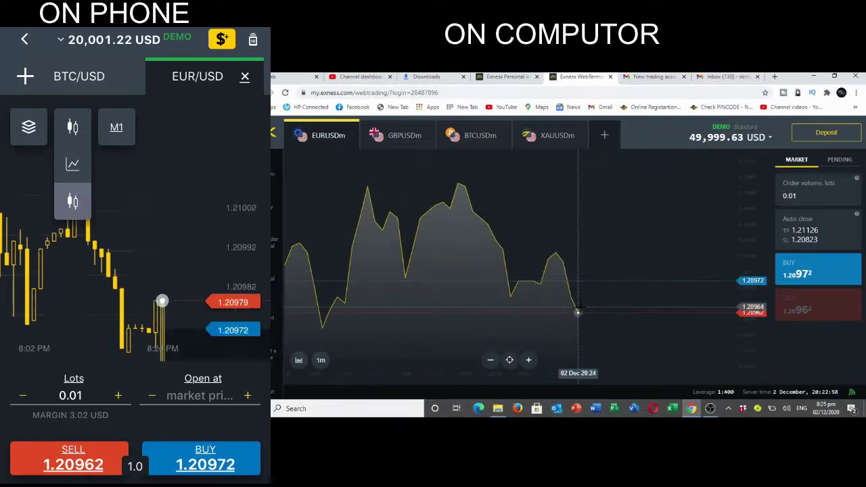
left_click(73, 164)
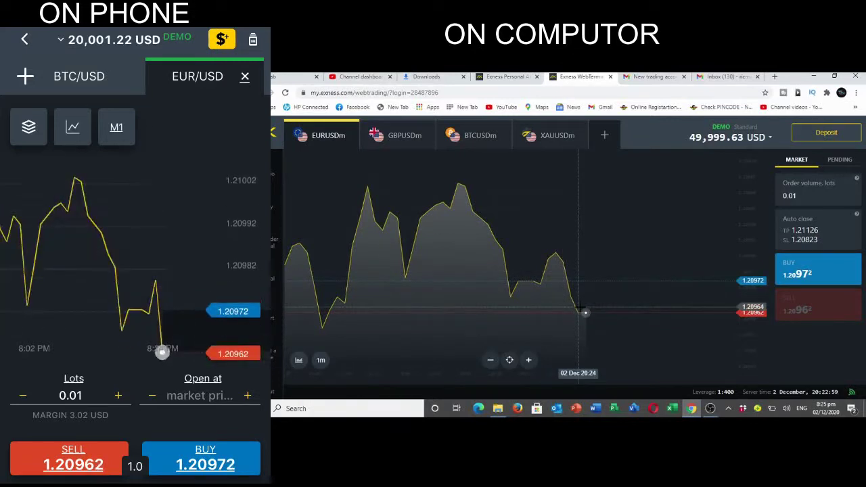
Switch both the web and phone EUR/USD charts back to candlesticks.
left_click(298, 360)
left_click(312, 339)
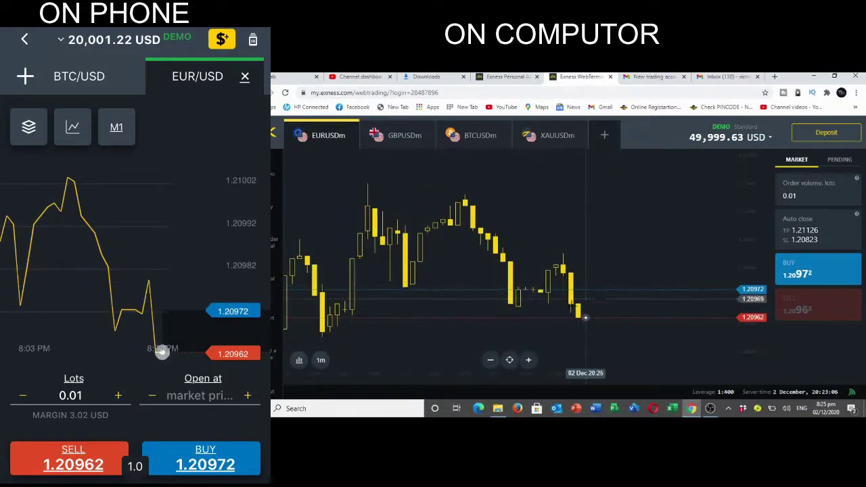
left_click(73, 126)
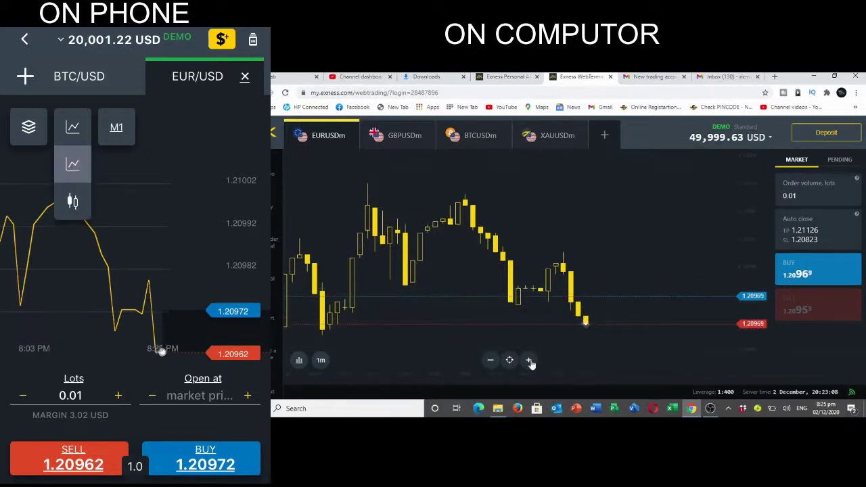
left_click(73, 201)
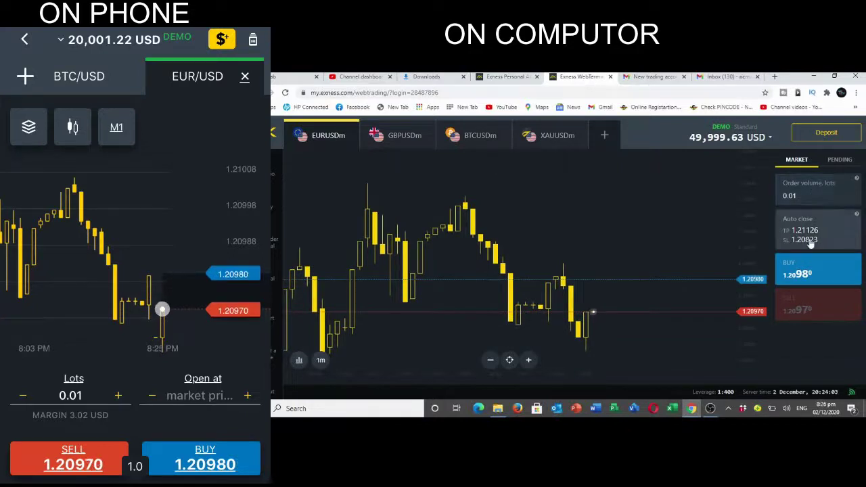
Place a web EUR/USD buy and try phone pending prices 1.20980, 1.20990 and 1.20995.
left_click(790, 288)
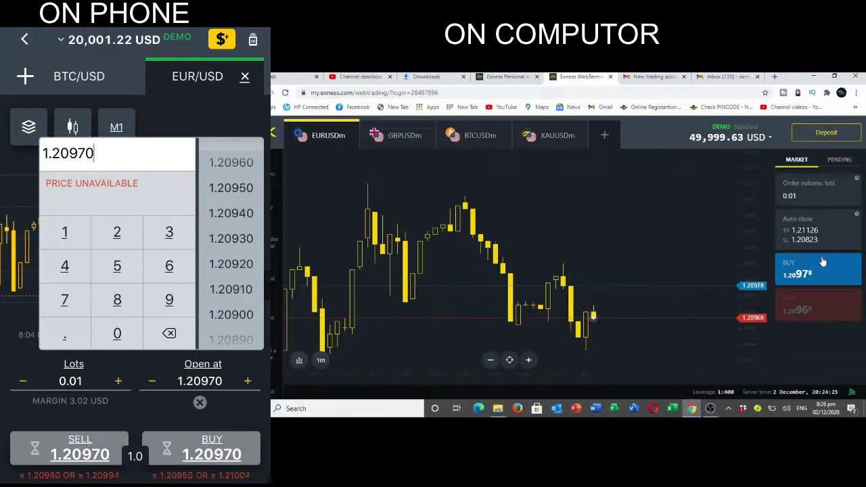
key("BackSpace")
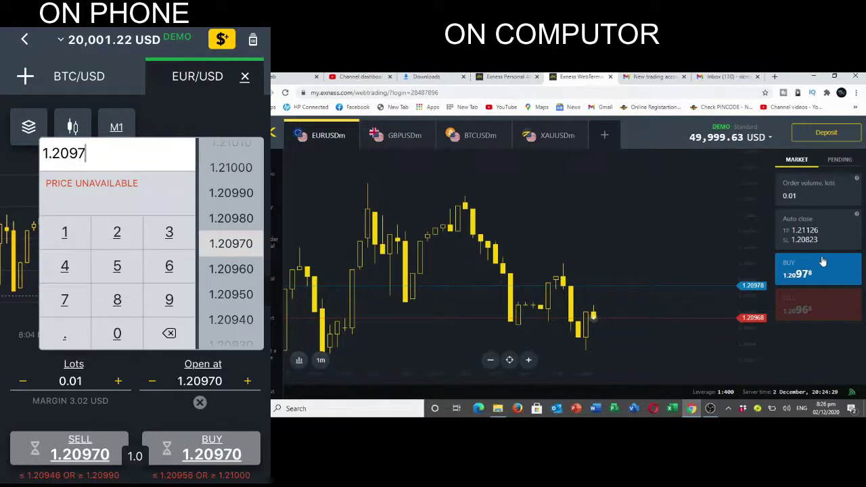
type("5")
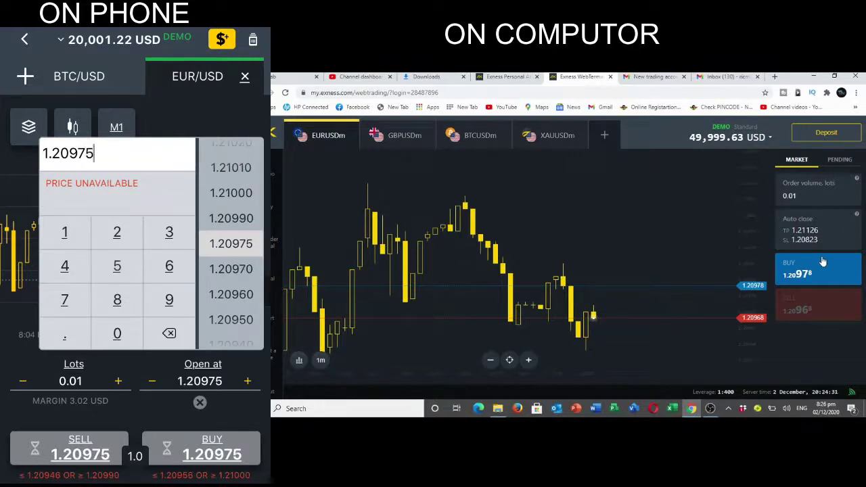
key("BackSpace")
key("BackSpace")
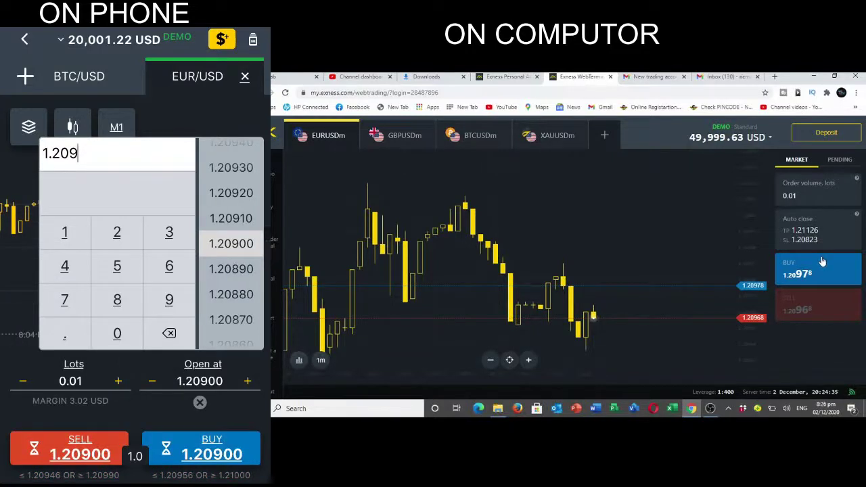
type("80")
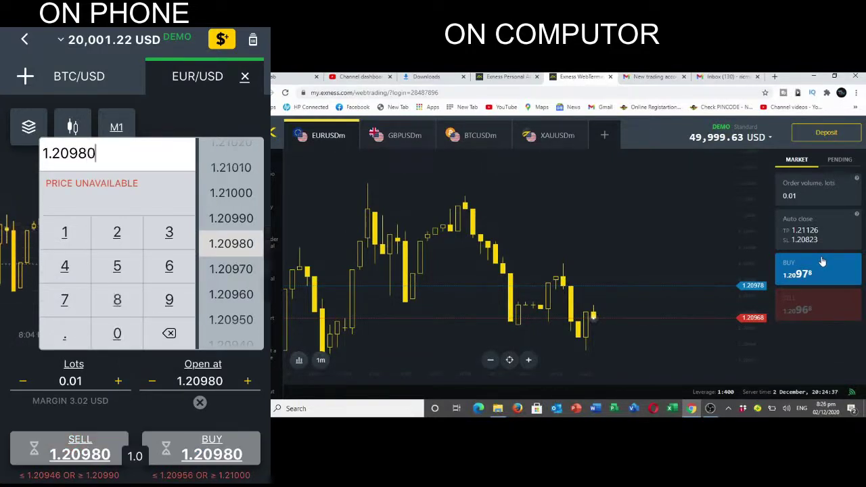
key("BackSpace")
key("BackSpace")
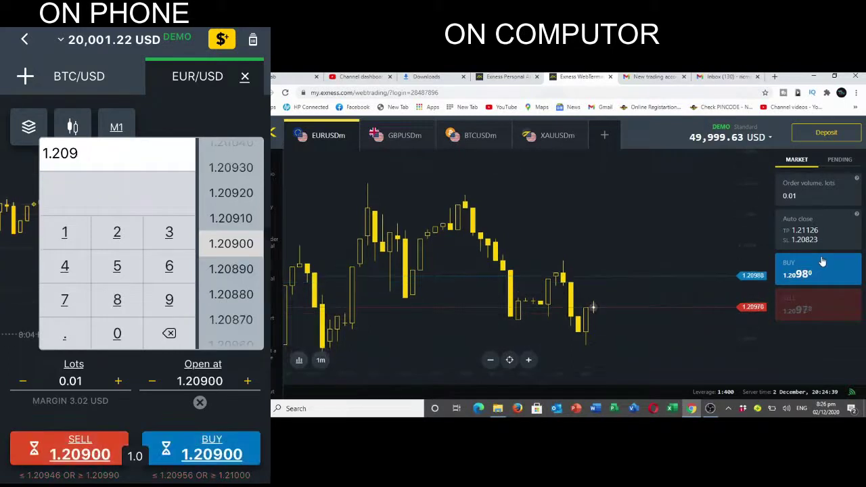
type("90")
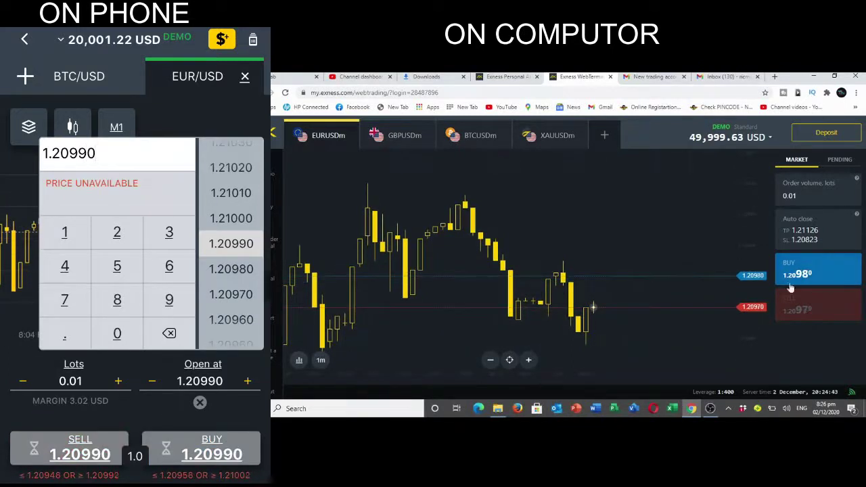
key("BackSpace")
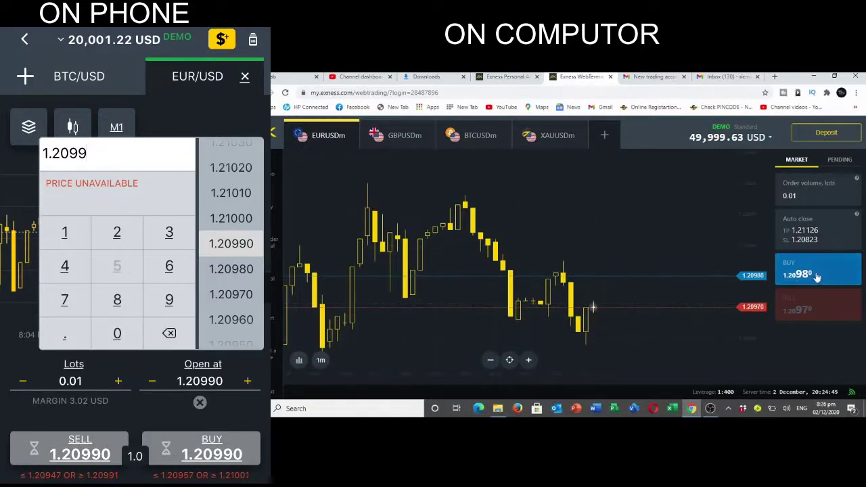
type("5")
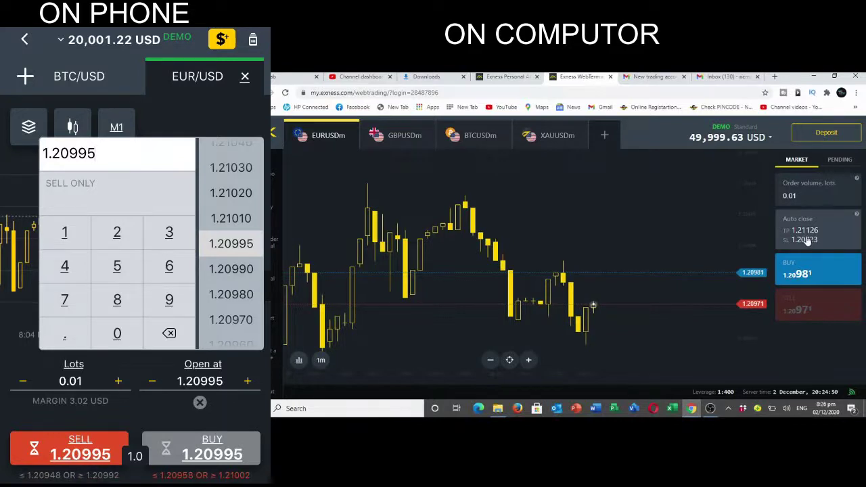
key("Escape")
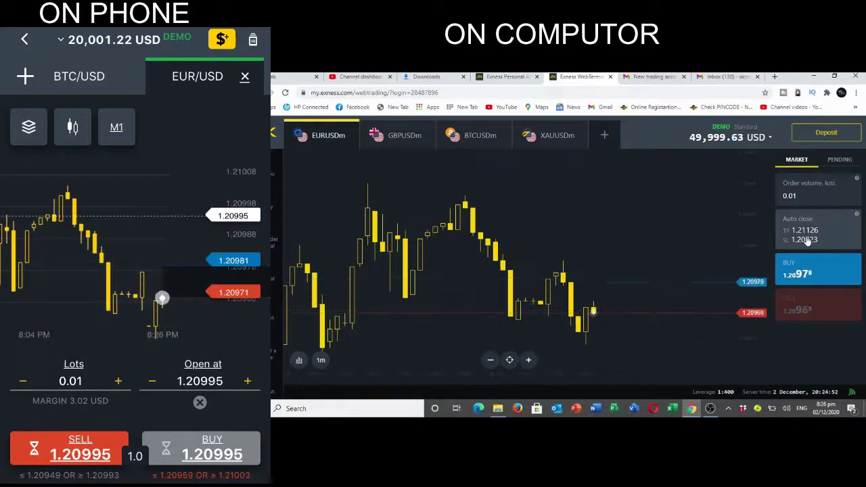
Reopen the phone's pending price entry to change it and start the web EUR/USD buy.
left_click(200, 381)
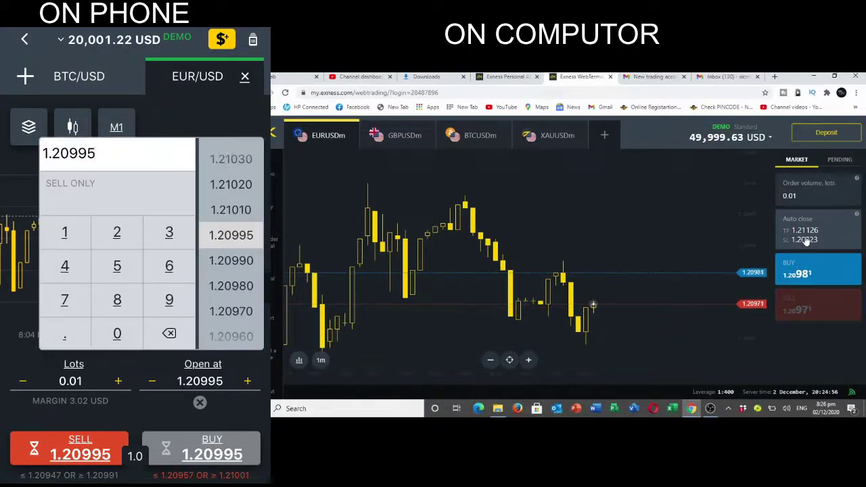
key("Escape")
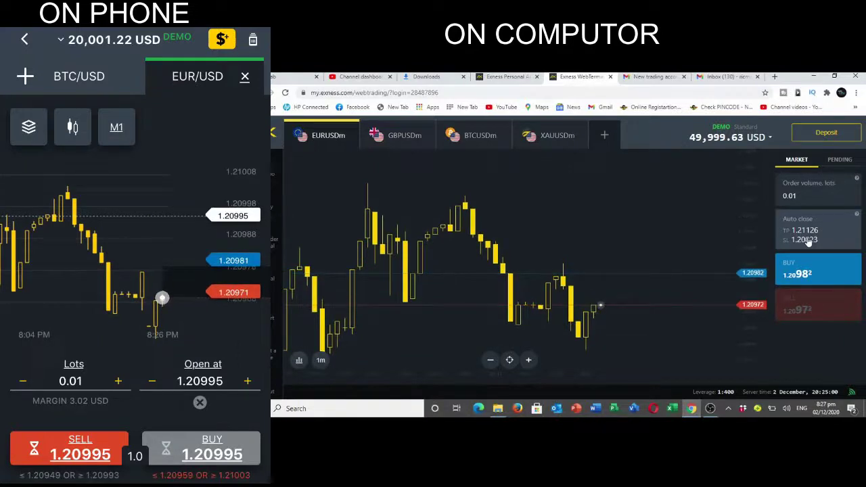
left_click(200, 381)
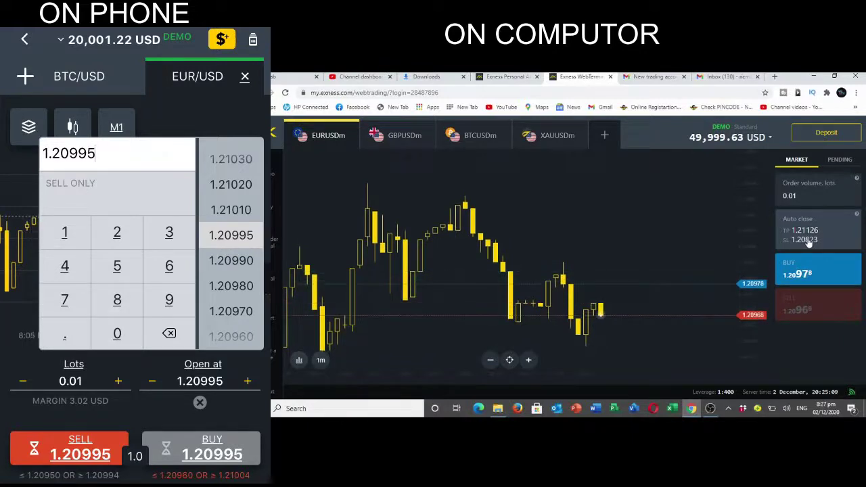
left_click(810, 270)
type("0")
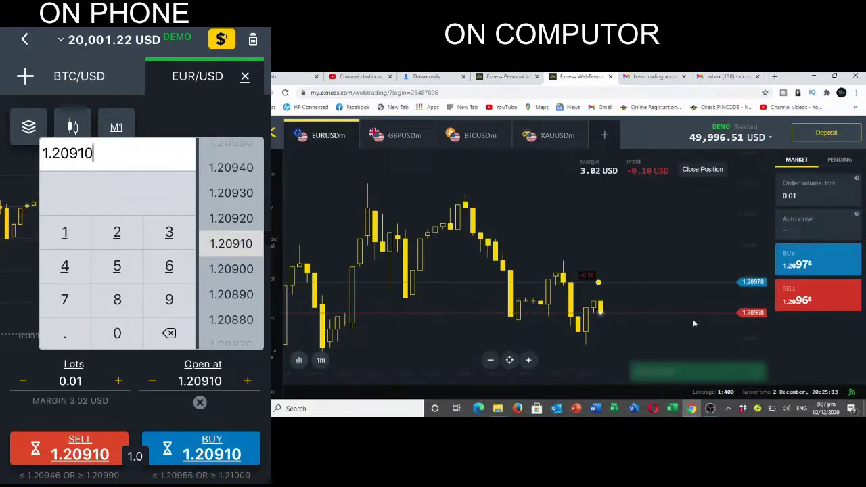
Bring up the web position's TP/SL settings and finish the phone pending price at 1.20910.
left_click(812, 226)
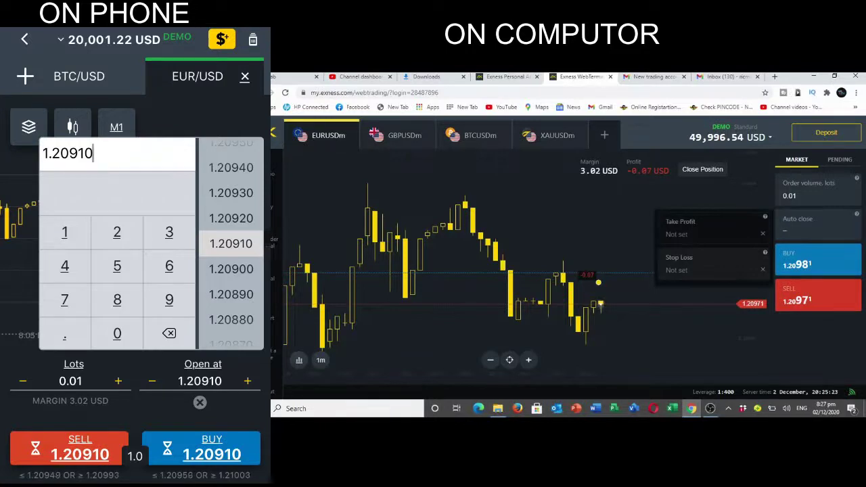
key("Escape")
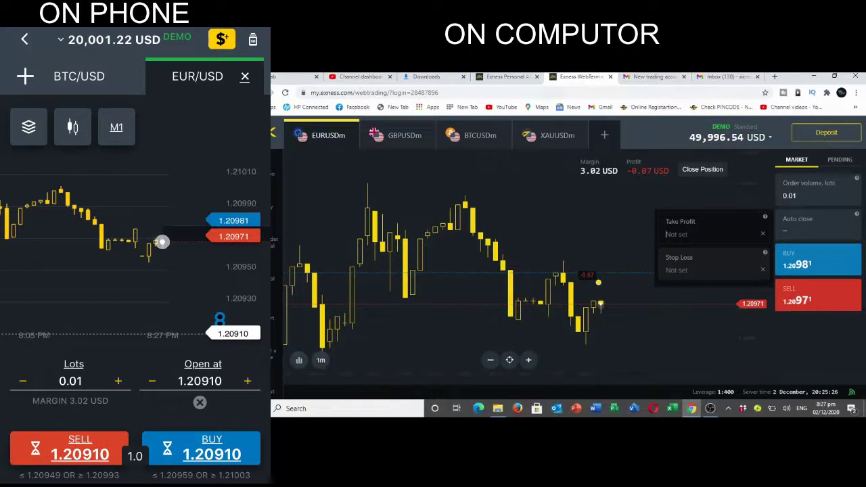
Prepare the phone's 0.01-lot buy at 1.20910 with take profit 1.21146 and stop loss 1.20831 enabled.
left_click(201, 448)
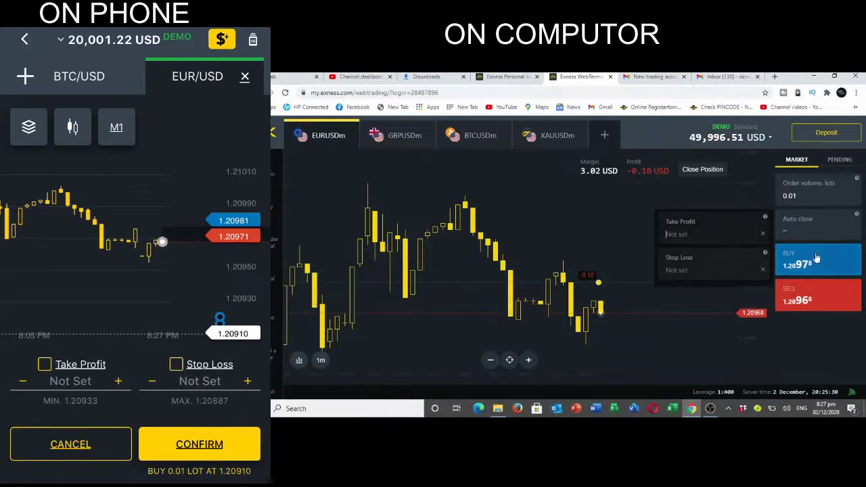
left_click(44, 364)
left_click(71, 381)
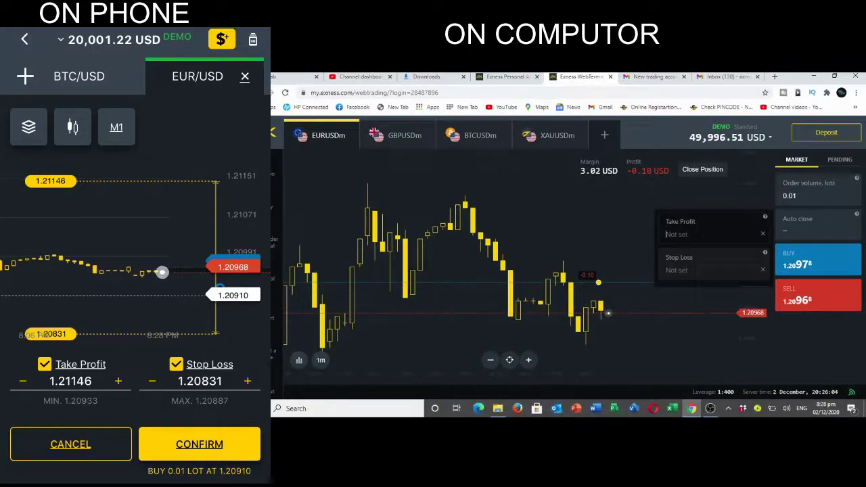
type("1")
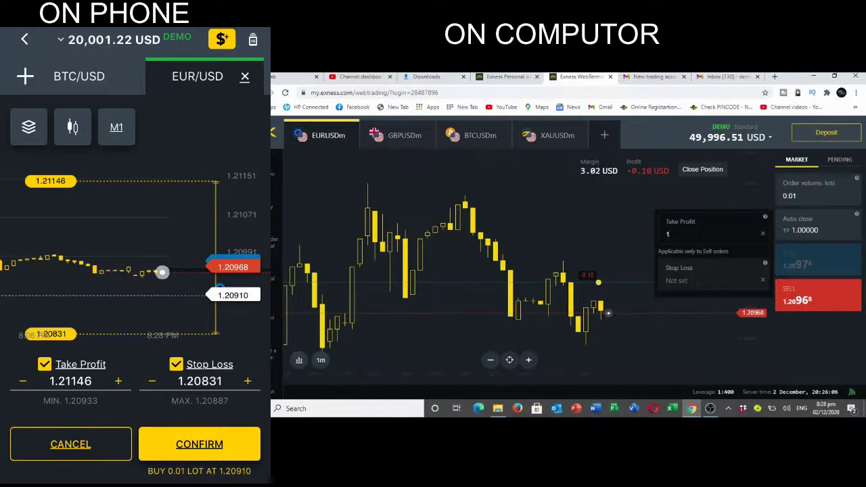
type(".2")
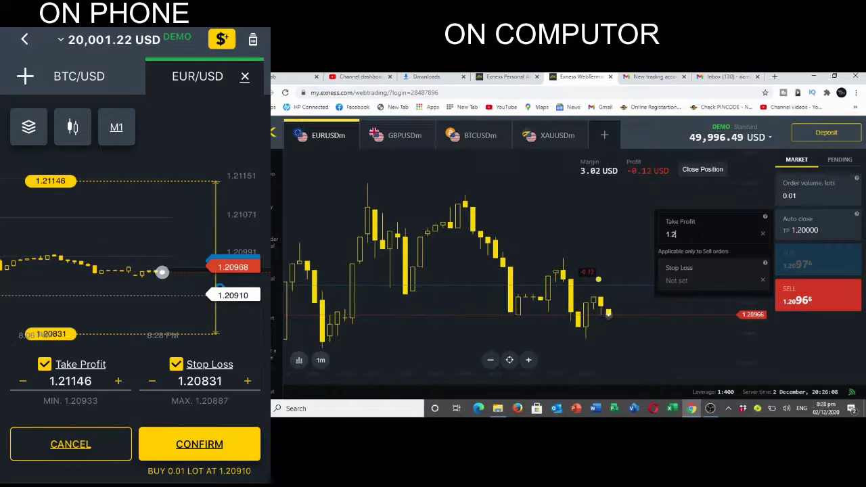
type("11")
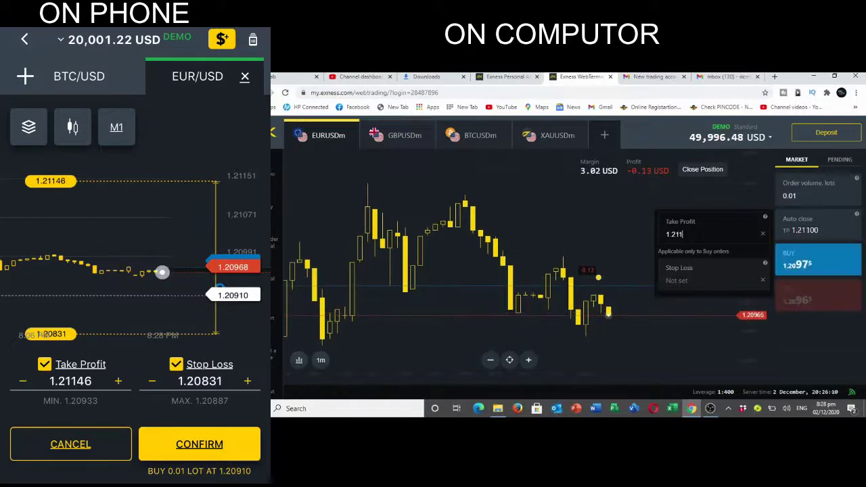
type("46")
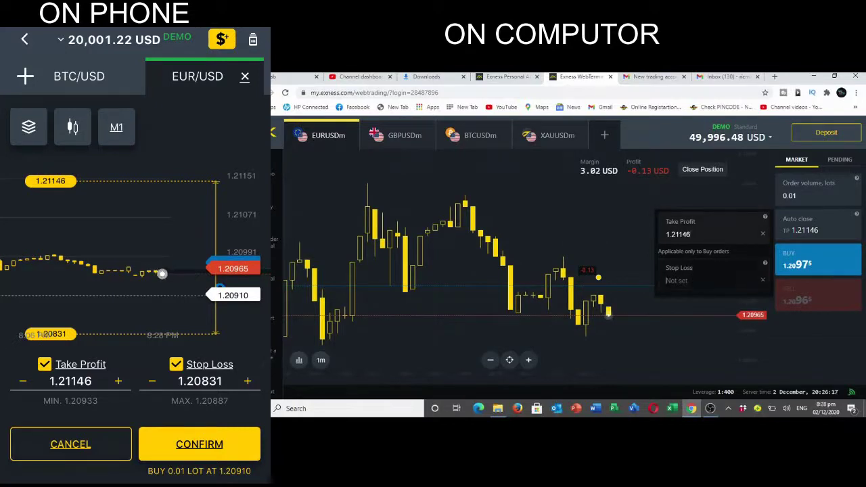
Enter stop loss 1.20831, then list the three pending EUR/USD orders on the phone.
type("1")
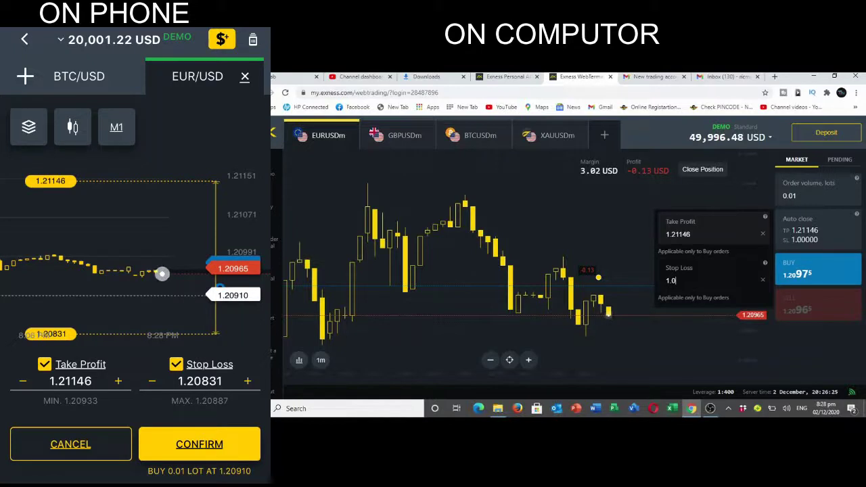
type(".20831")
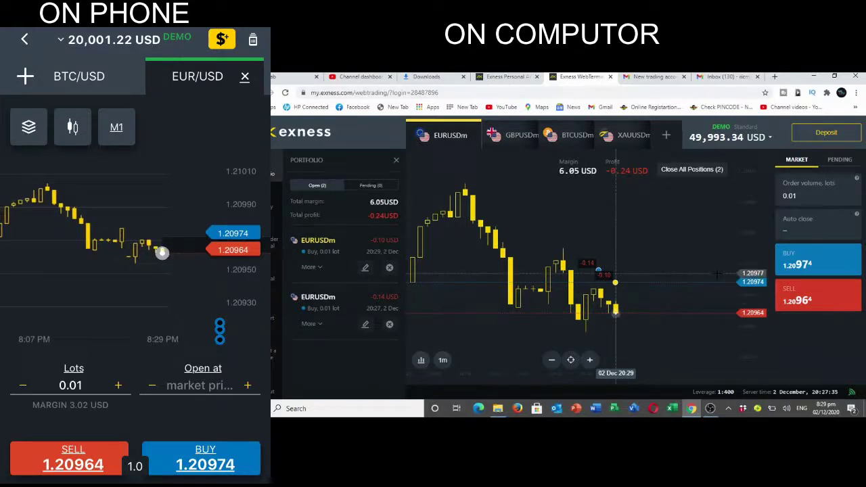
left_click(253, 40)
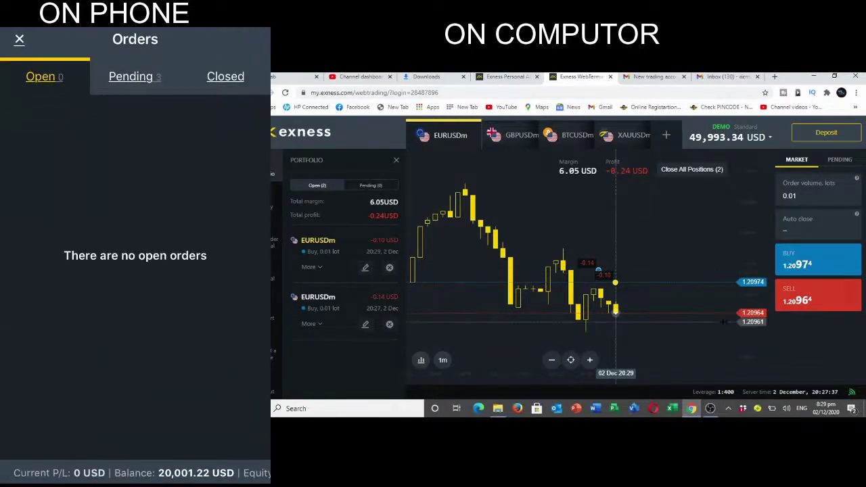
left_click(134, 77)
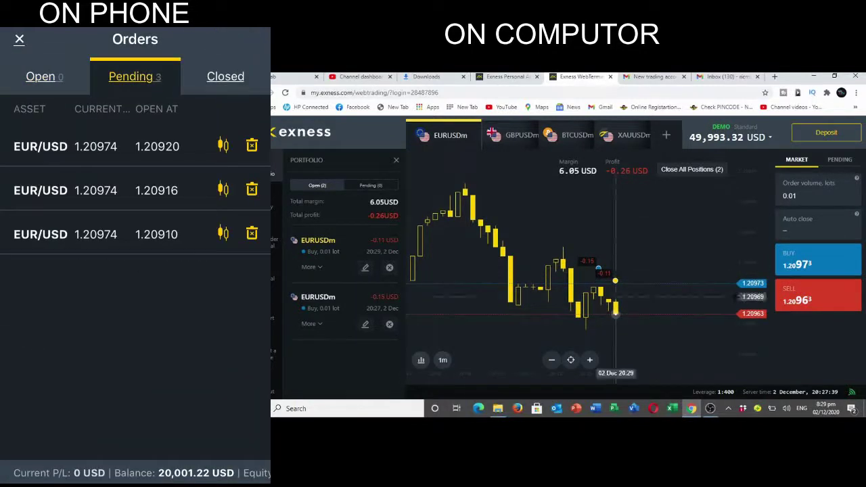